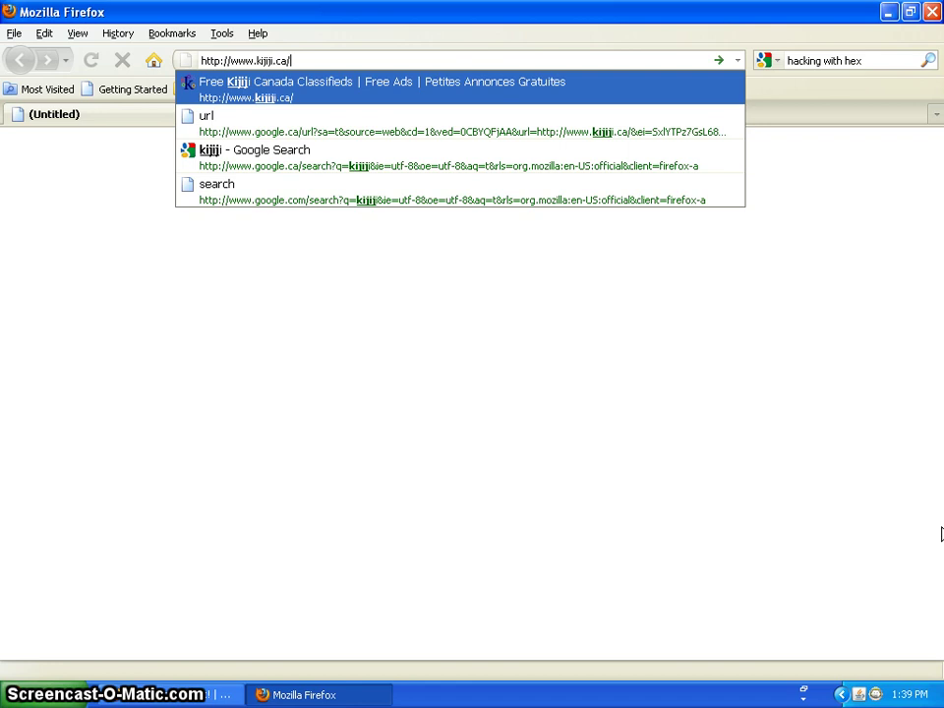
pyautogui.press('Return')
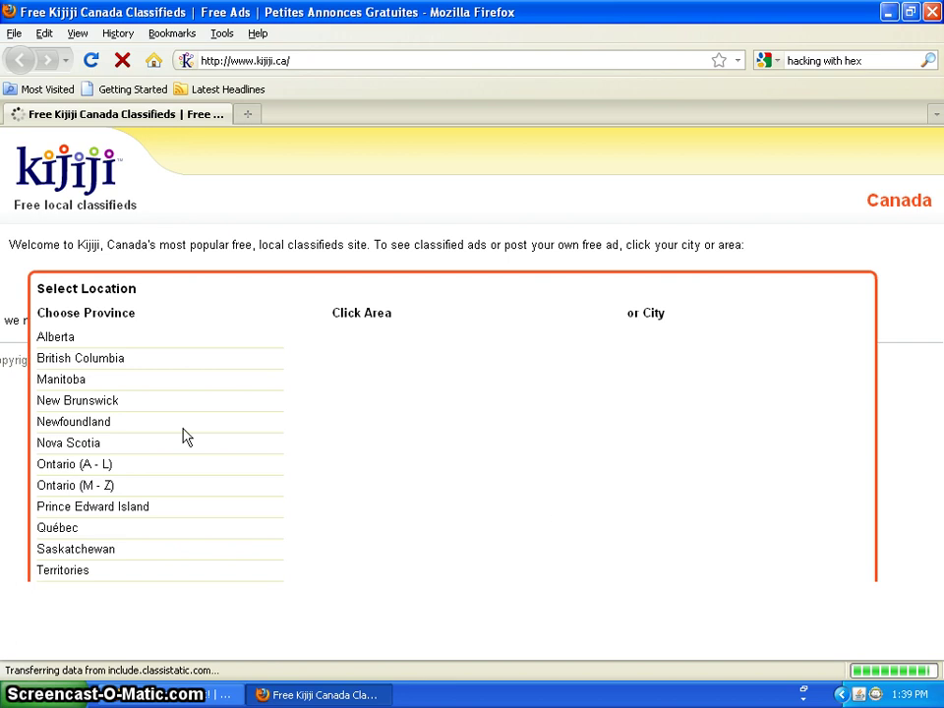
# Compare the province area lists, then choose Truro, Nova Scotia as the location.
pyautogui.click(177, 423)
pyautogui.click(128, 402)
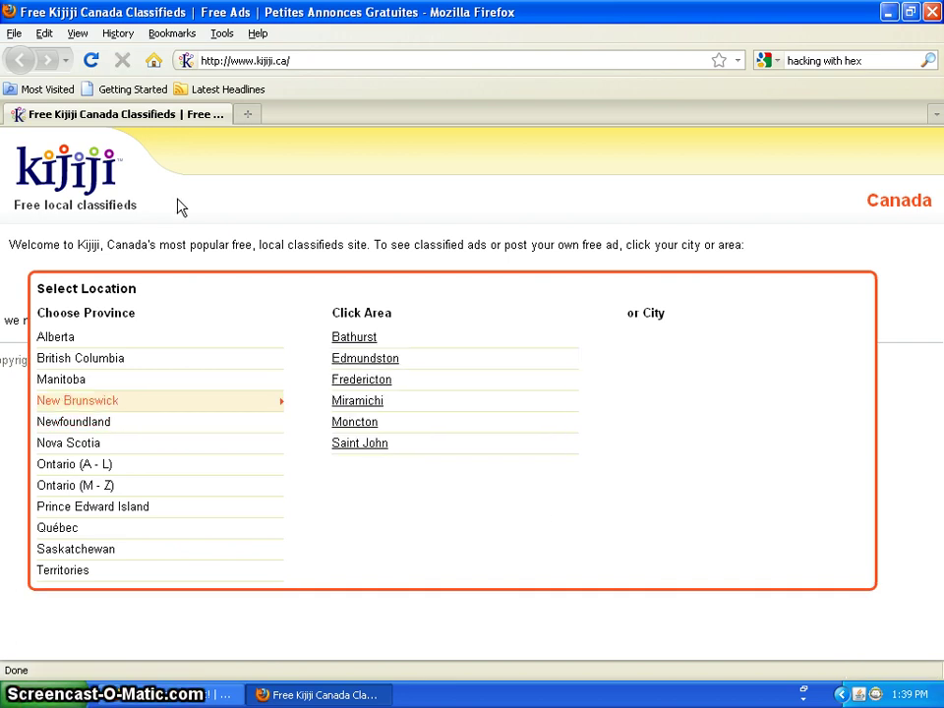
pyautogui.click(76, 334)
pyautogui.click(79, 401)
pyautogui.moveTo(86, 449)
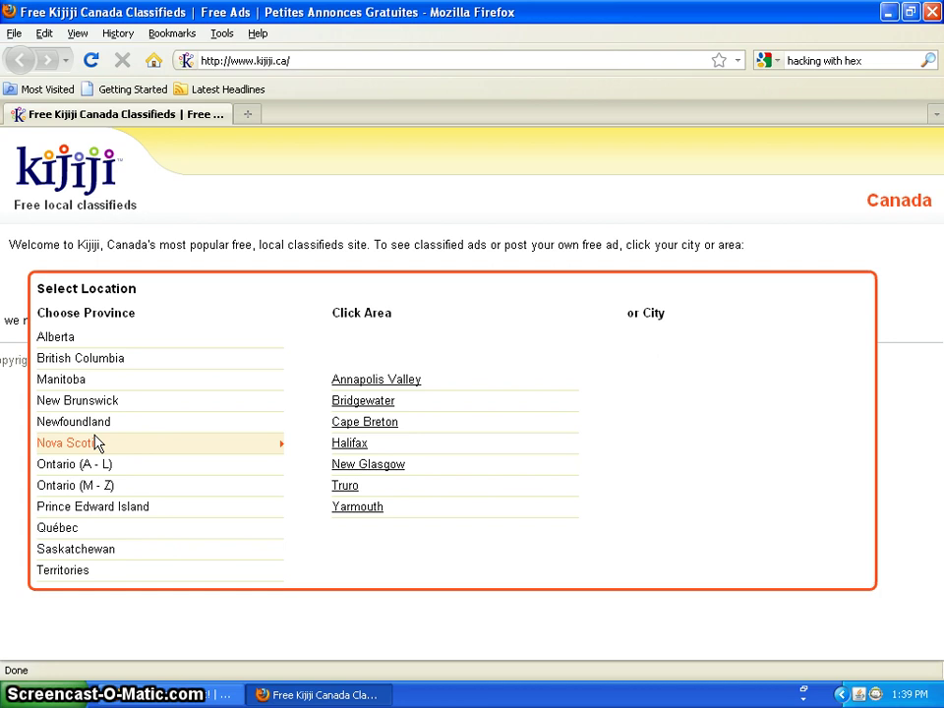
pyautogui.moveTo(106, 488)
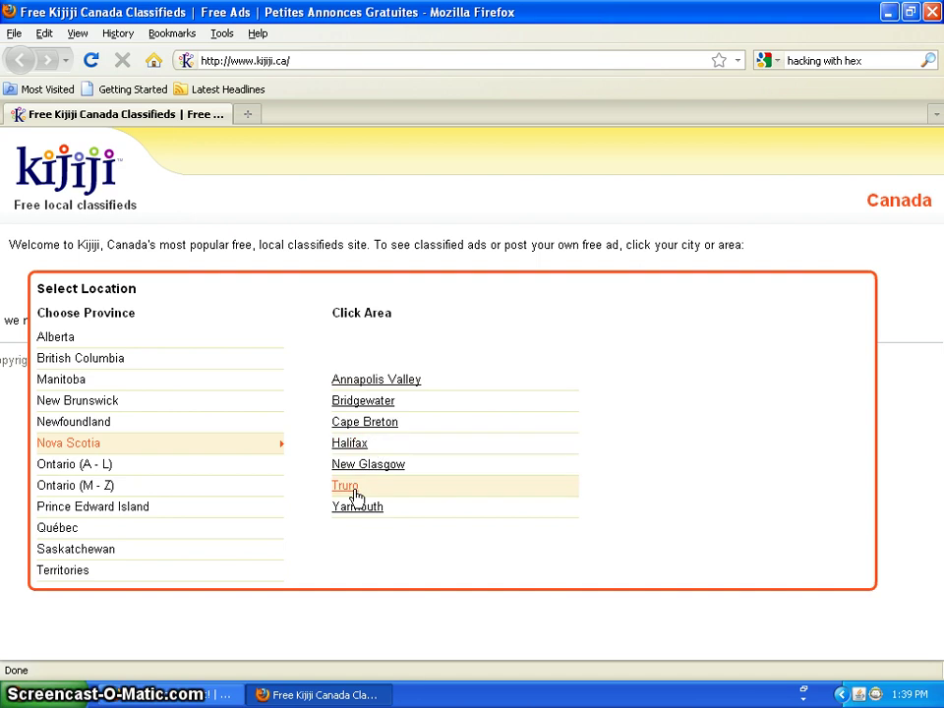
pyautogui.click(353, 488)
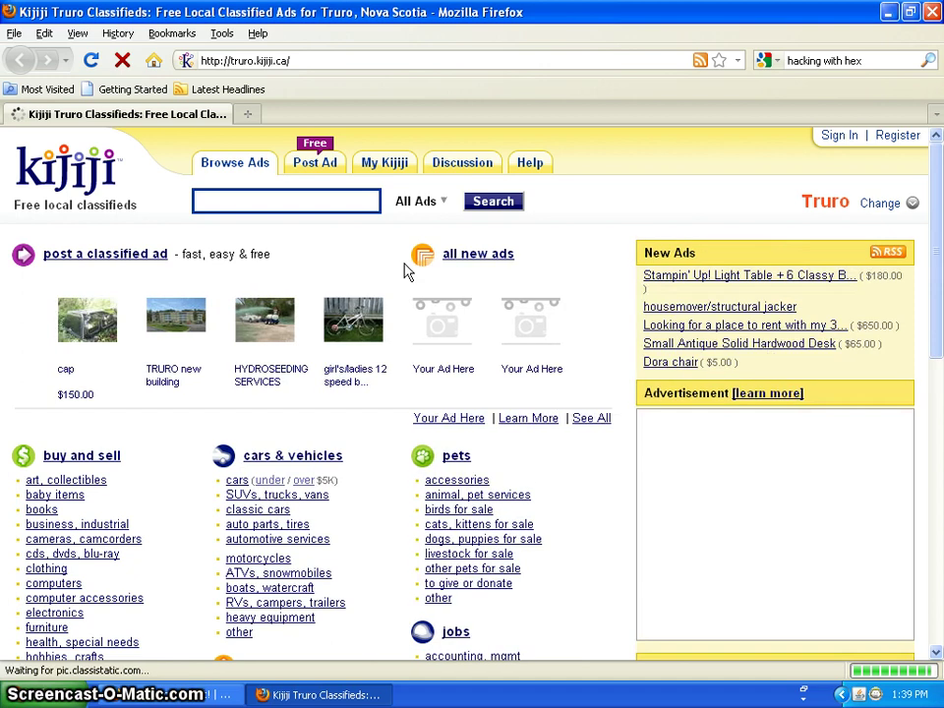
# Open Kijiji's Start Registration page from the Register link at the top right.
pyautogui.scroll(-1, 940, 230)
pyautogui.scroll(1, 940, 229)
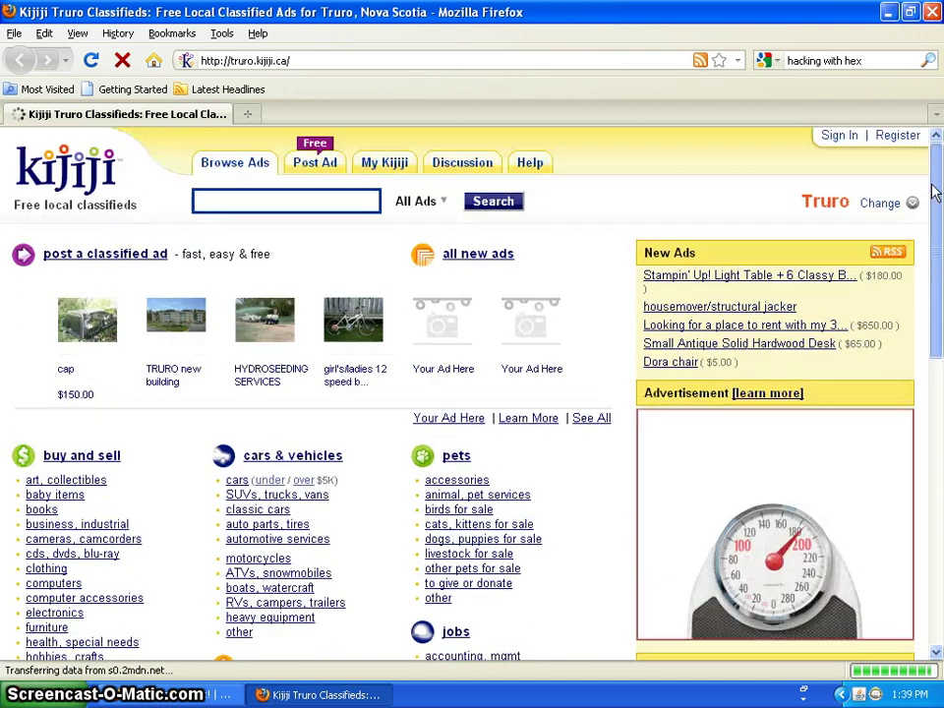
pyautogui.click(893, 140)
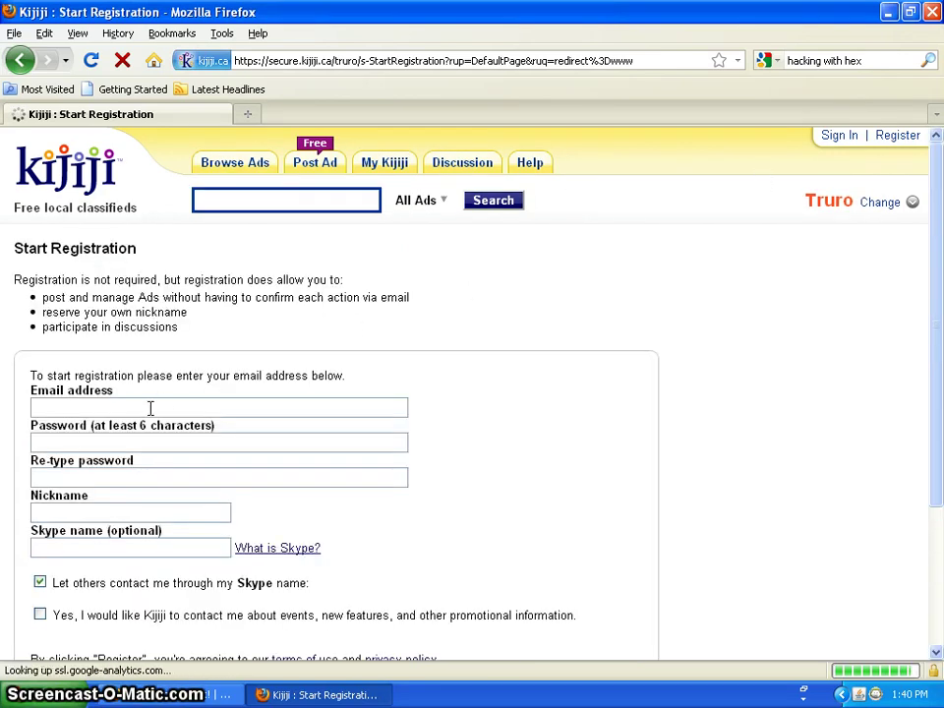
# Enter the account's e-mail address and the chosen password in the registration form.
pyautogui.click(151, 407)
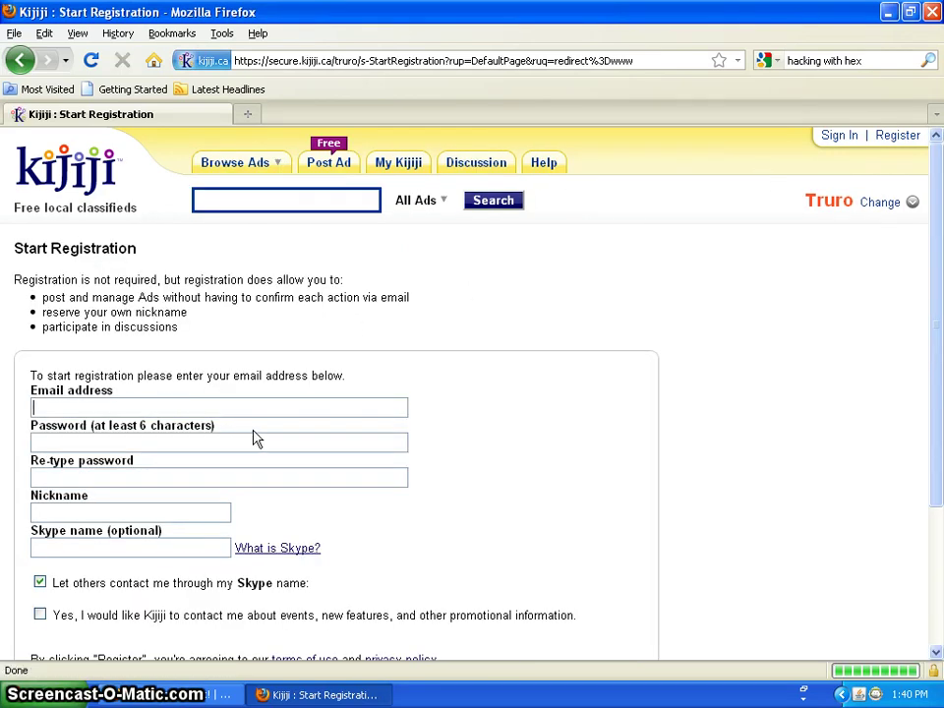
pyautogui.write('w')
pyautogui.press('BackSpace')
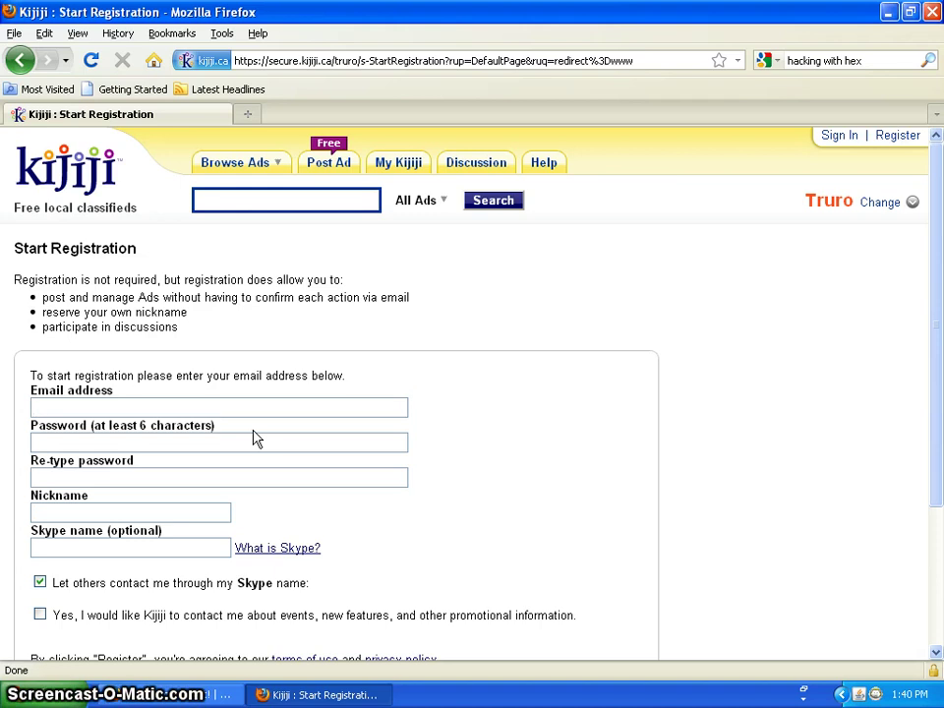
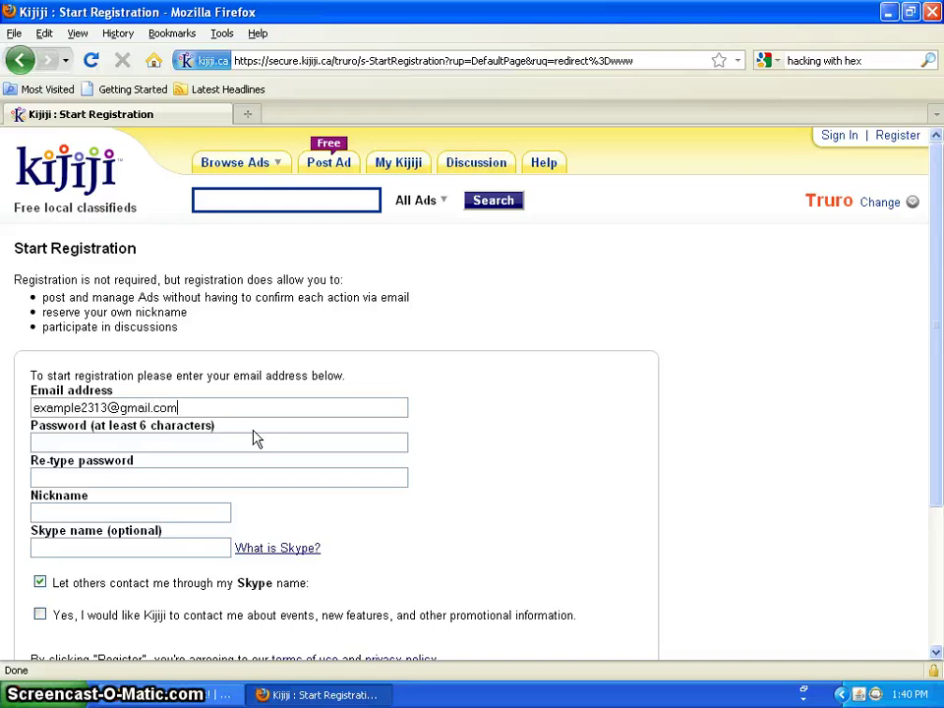
pyautogui.click(254, 438)
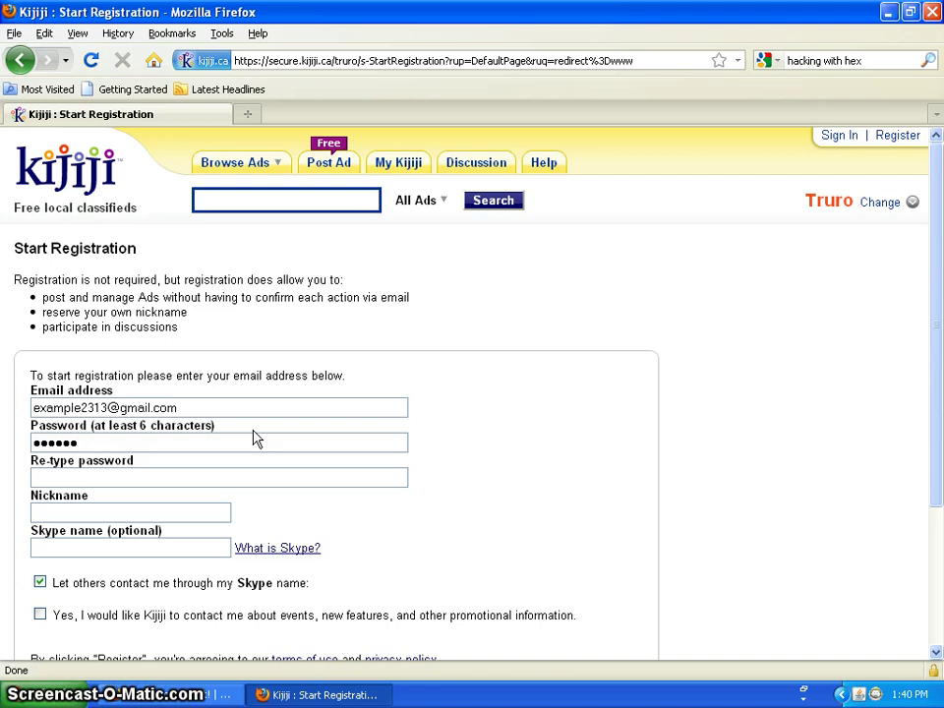
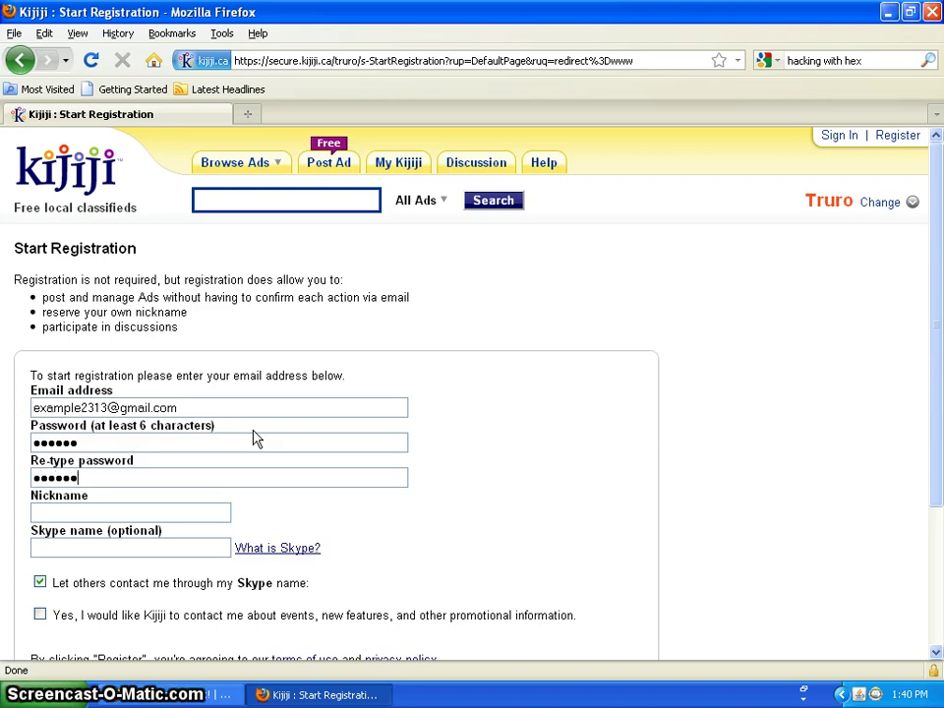
# Add a nickname, opt in to Kijiji promotional information, and submit the registration.
pyautogui.press('Tab')
pyautogui.write('baelba')
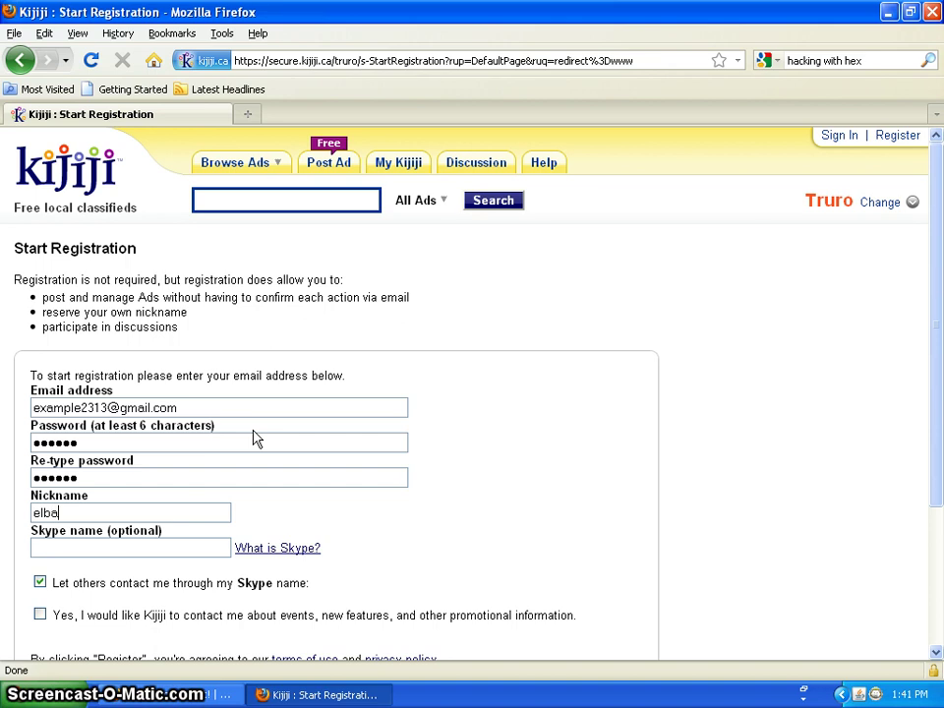
pyautogui.write('rto')
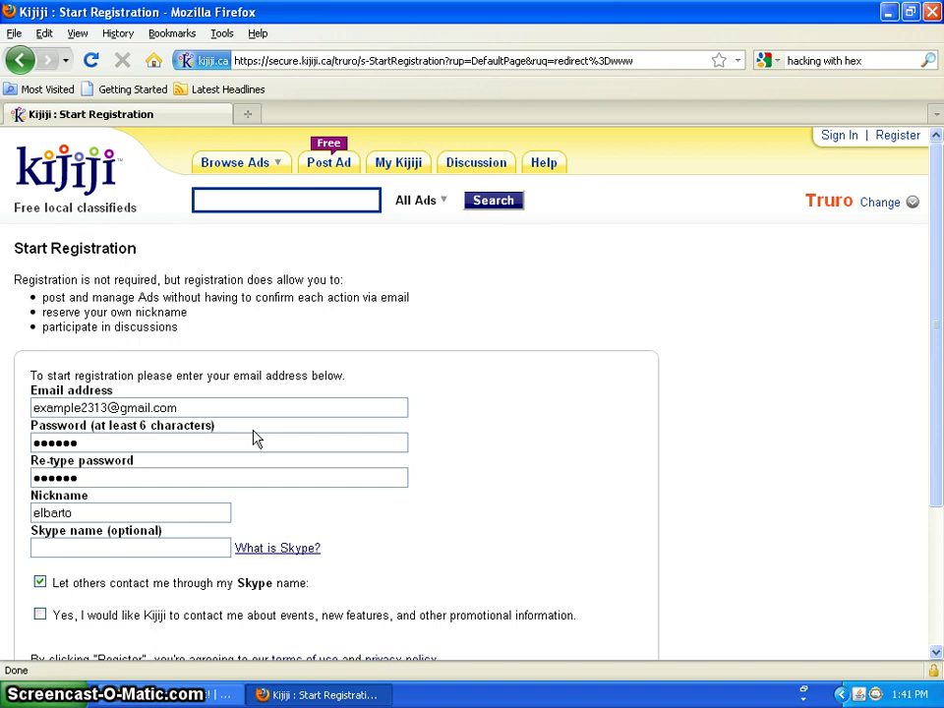
pyautogui.write('2313')
pyautogui.press('Tab')
pyautogui.scroll(-1, 942, 429)
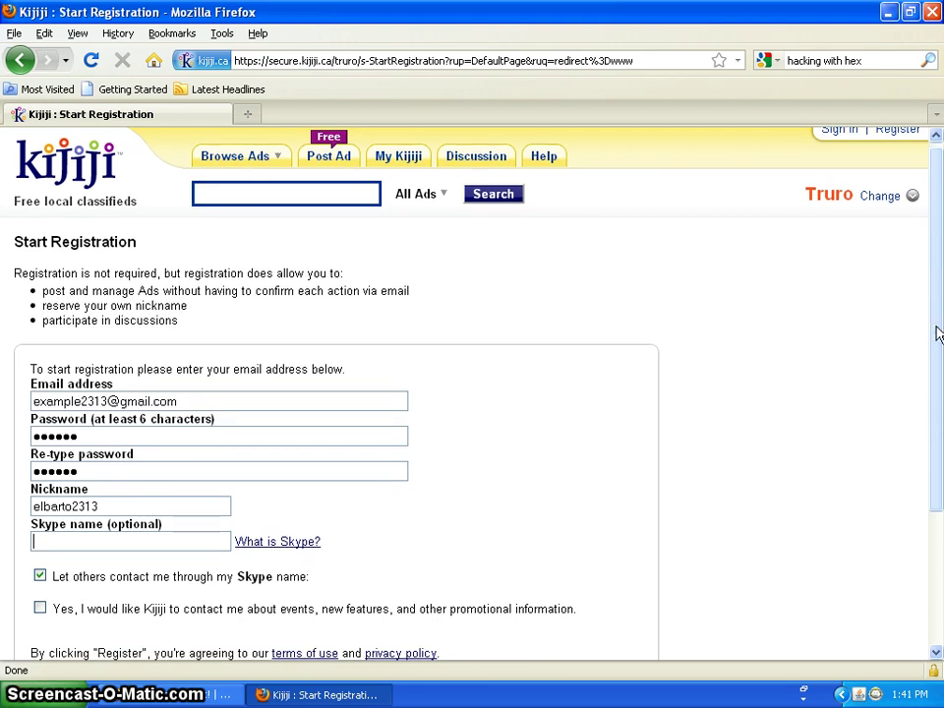
pyautogui.moveTo(937, 331); pyautogui.dragTo(928, 491)
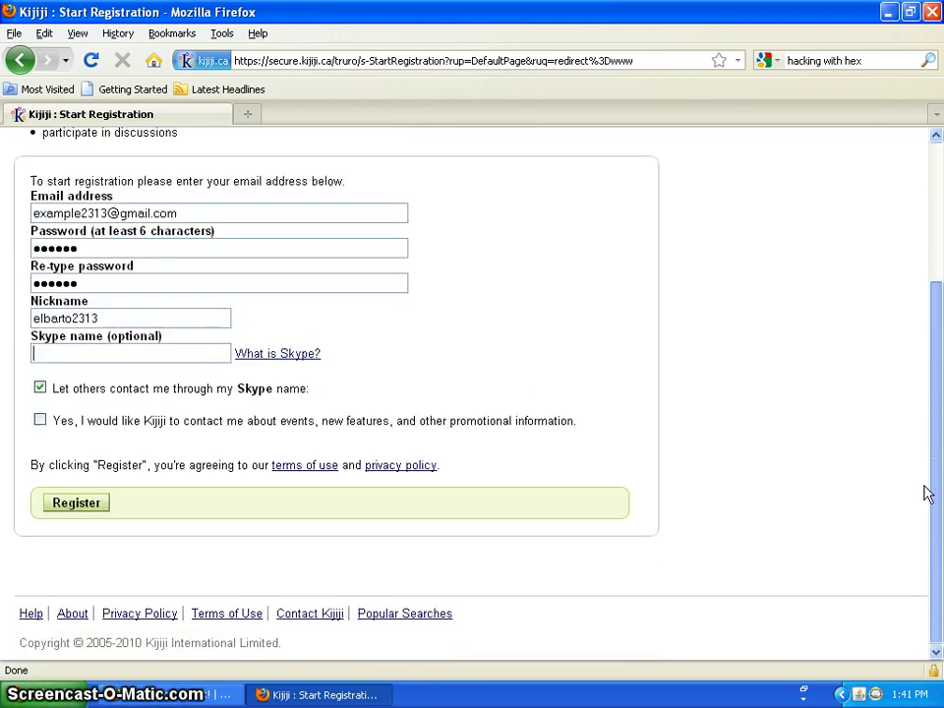
pyautogui.click(39, 421)
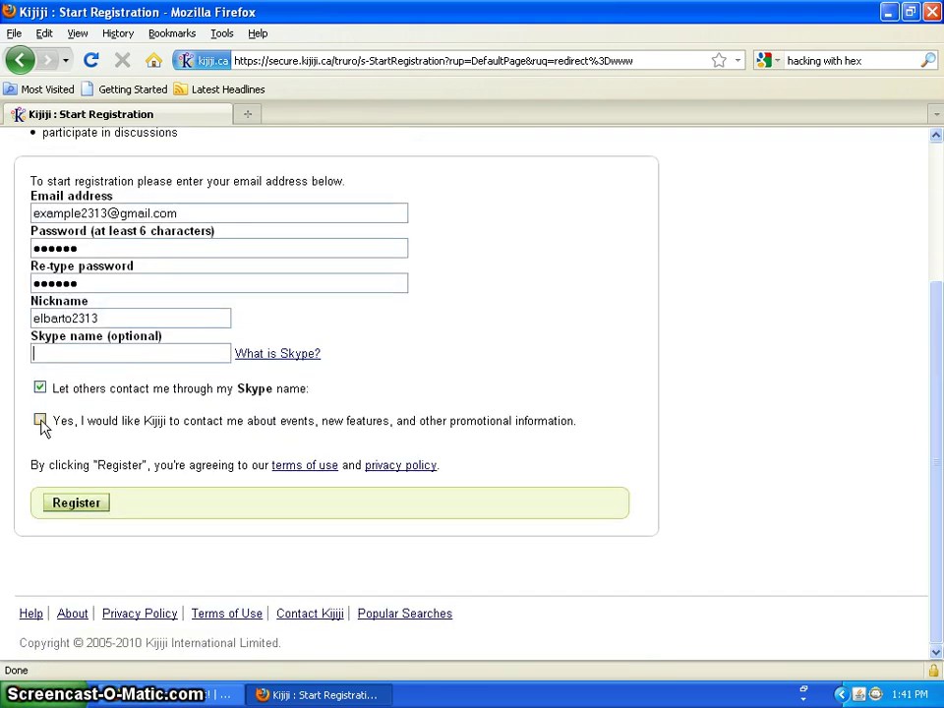
pyautogui.click(87, 505)
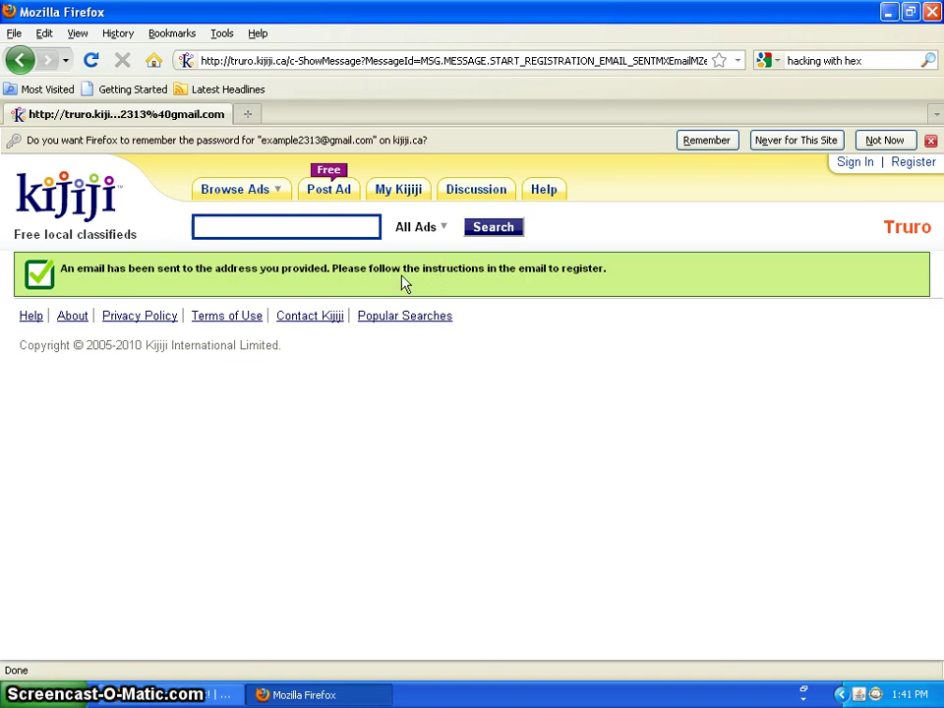
# Open a blank second tab, dismiss the remember-password prompt, and switch to it.
pyautogui.click(248, 115)
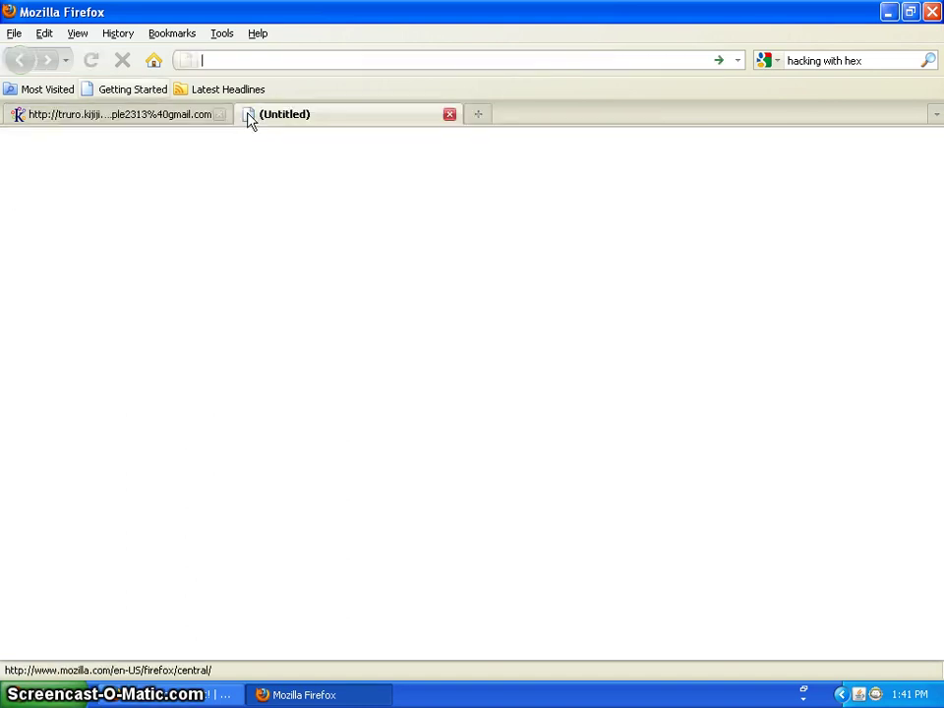
pyautogui.click(133, 113)
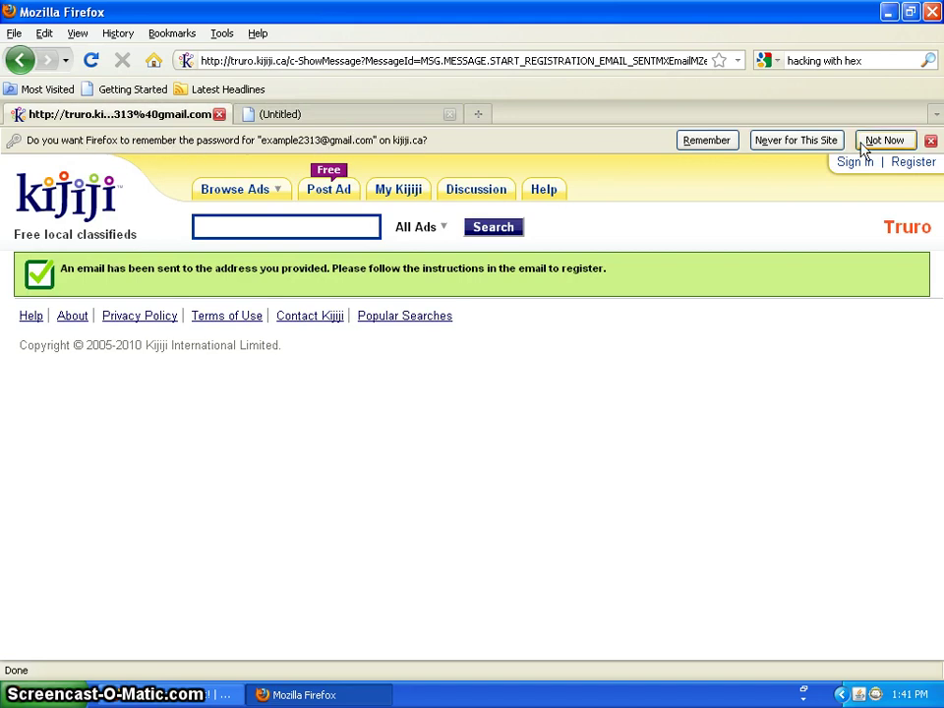
pyautogui.click(930, 142)
pyautogui.click(354, 116)
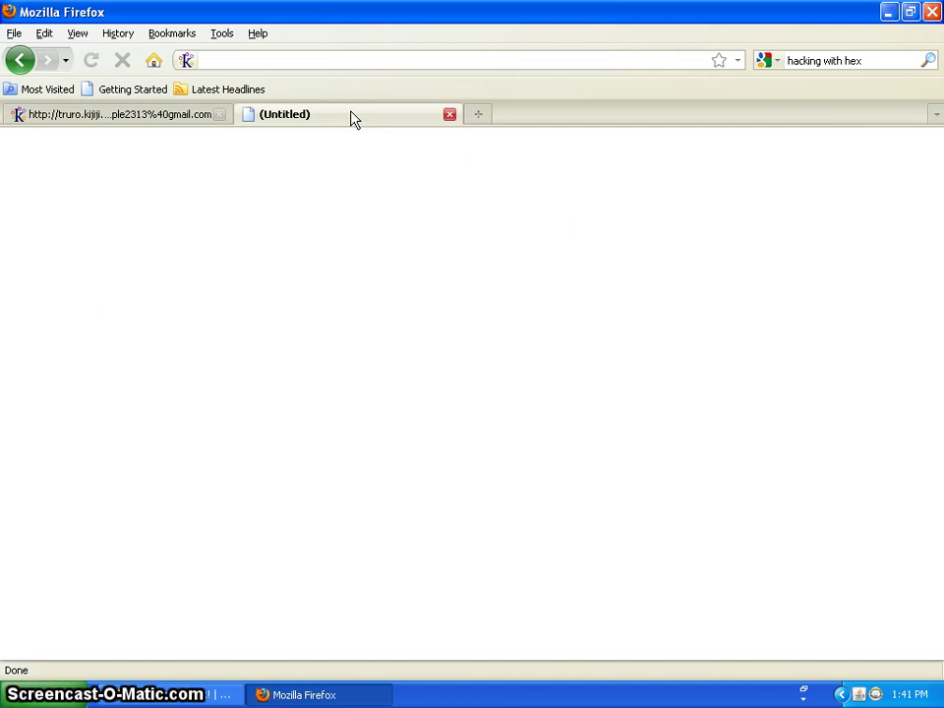
# Load the Google Canada homepage (google.ca) via the address bar's autocomplete suggestion.
pyautogui.click(373, 60)
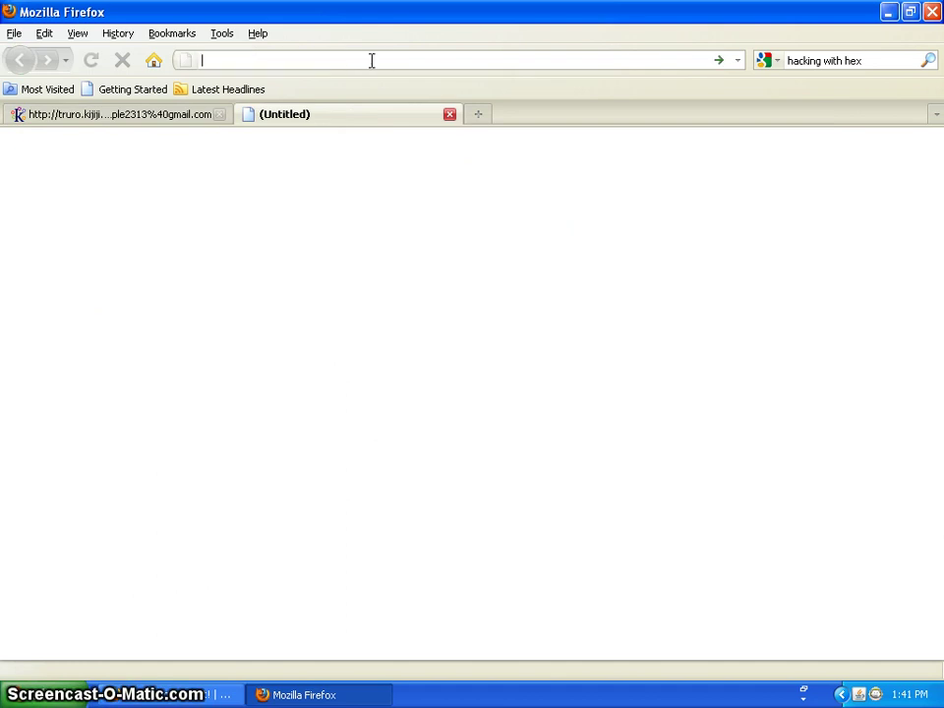
pyautogui.write('gam')
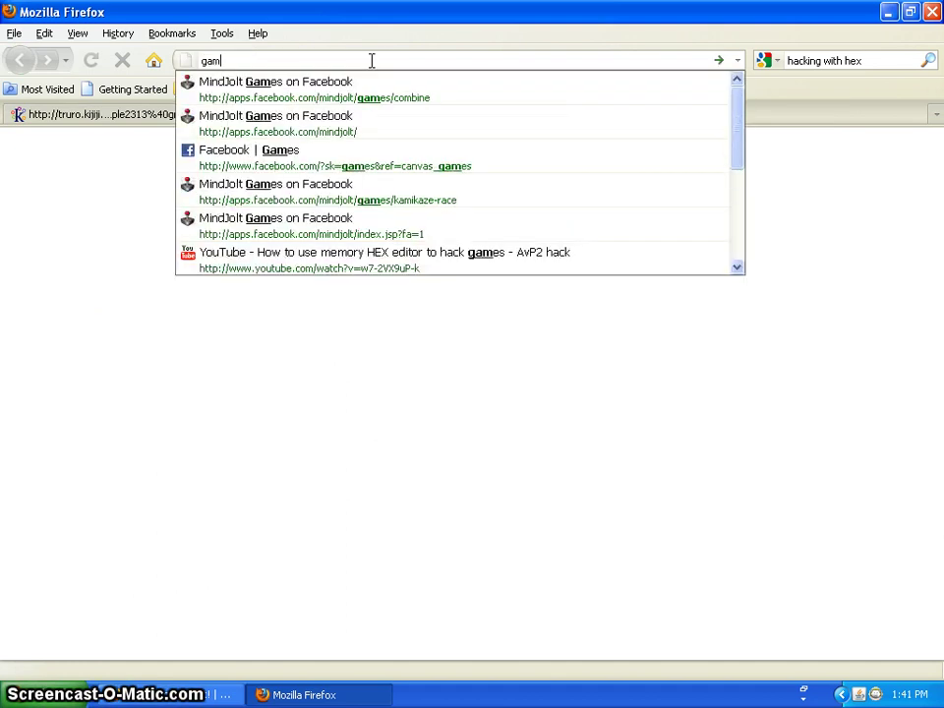
pyautogui.press('BackSpace')
pyautogui.press('BackSpace')
pyautogui.write('m')
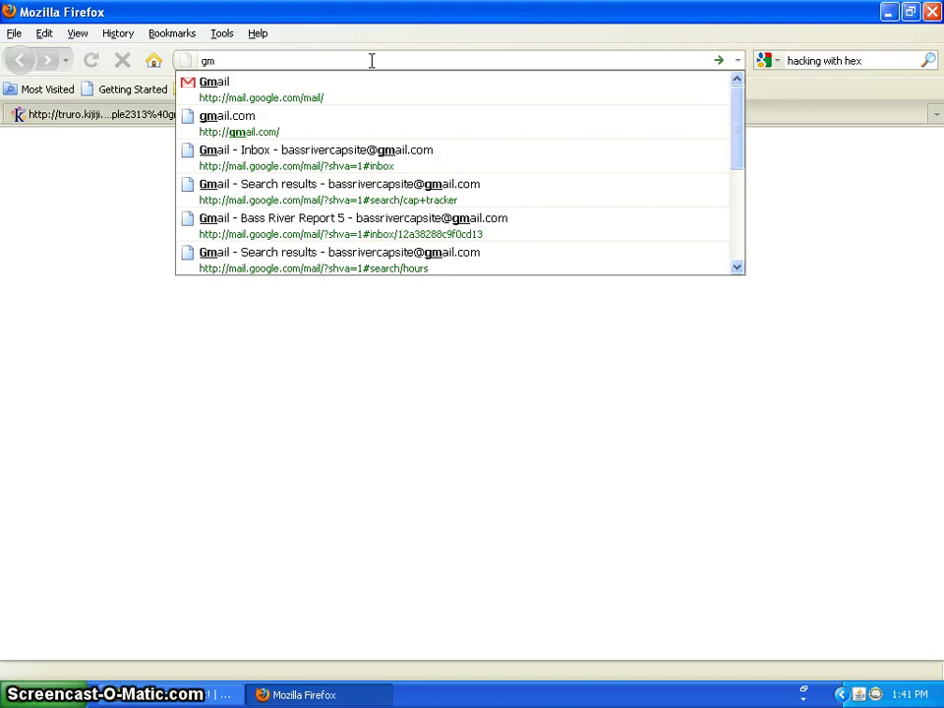
pyautogui.press('Down')
pyautogui.press('Down')
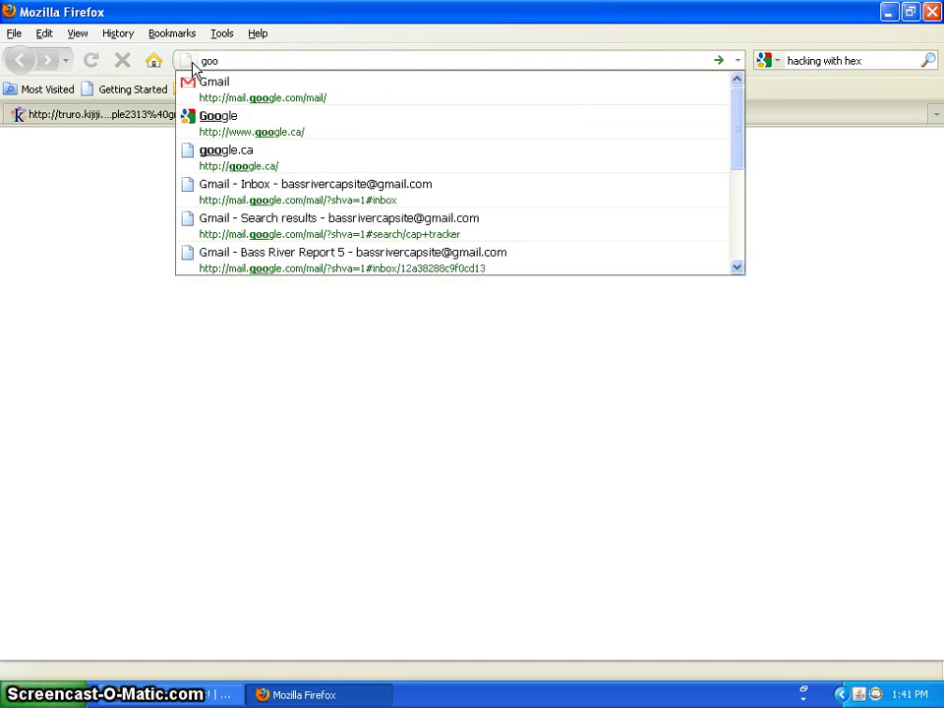
pyautogui.press('Down')
pyautogui.press('Down')
pyautogui.press('Return')
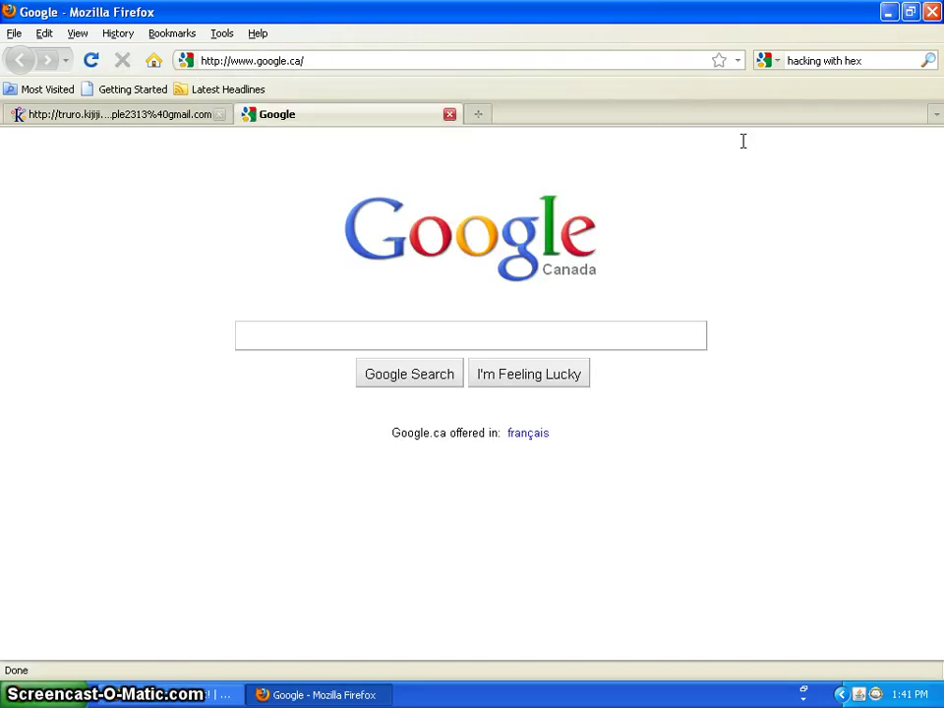
pyautogui.click(919, 144)
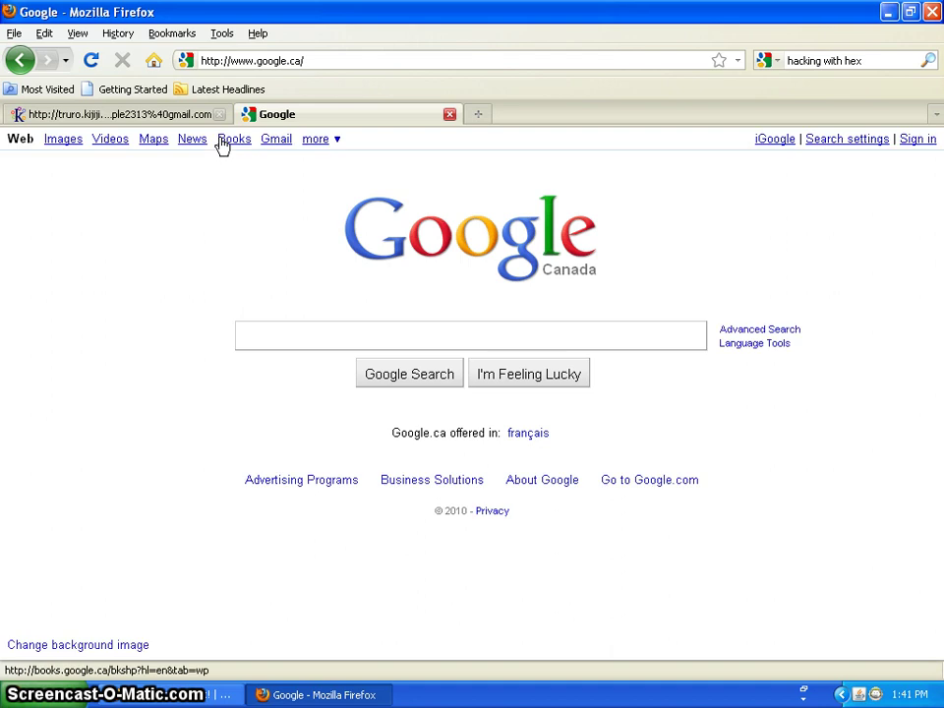
# Sign in to Gmail with the suggested username and its password, declining to save it.
pyautogui.click(276, 140)
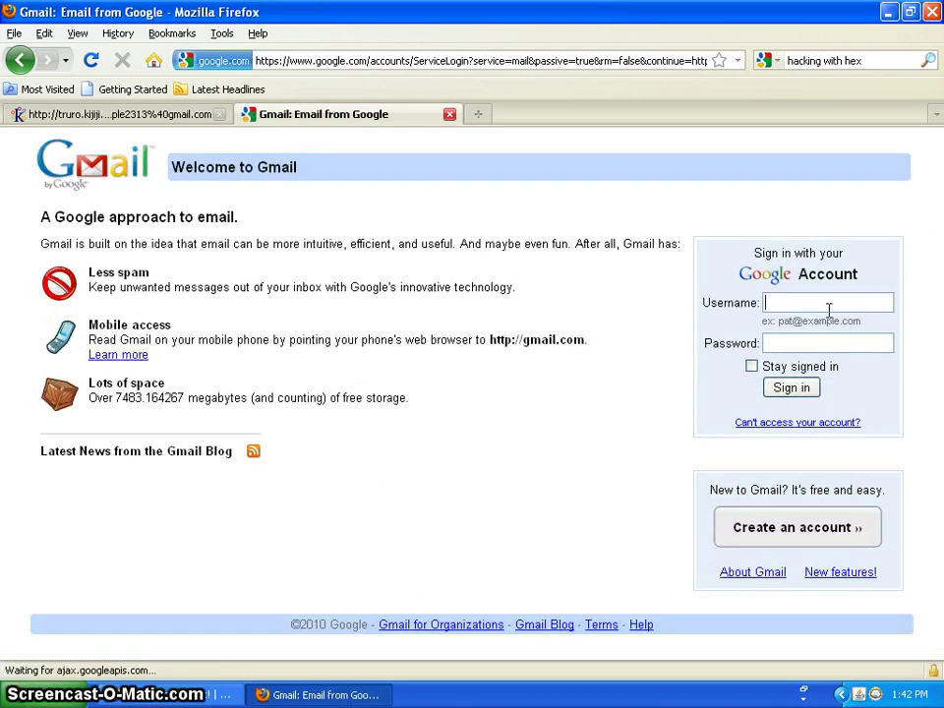
pyautogui.write('e')
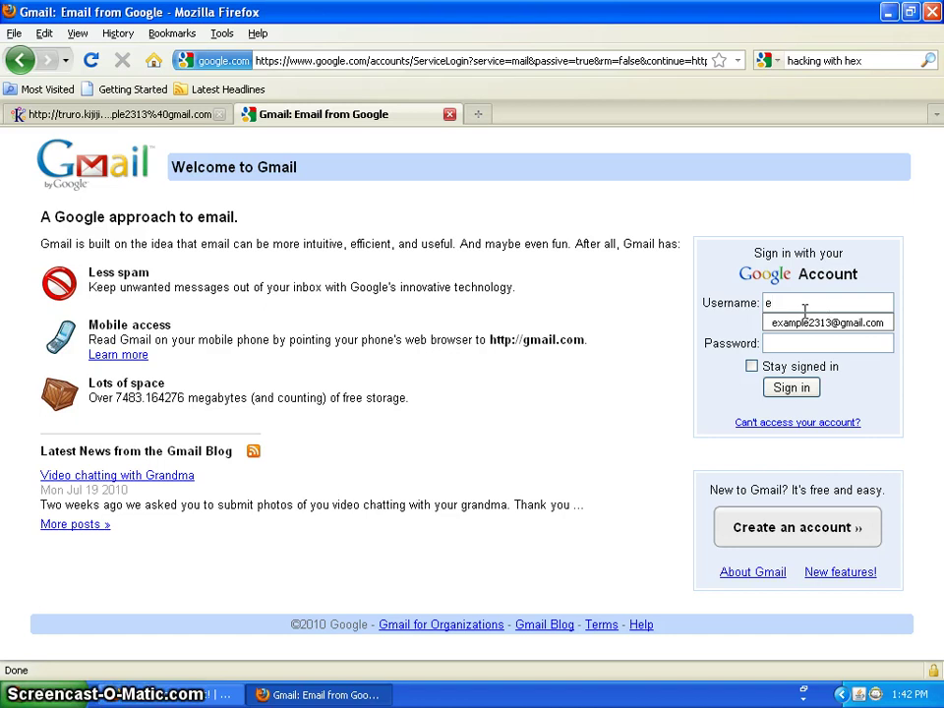
pyautogui.press('Down')
pyautogui.press('Return')
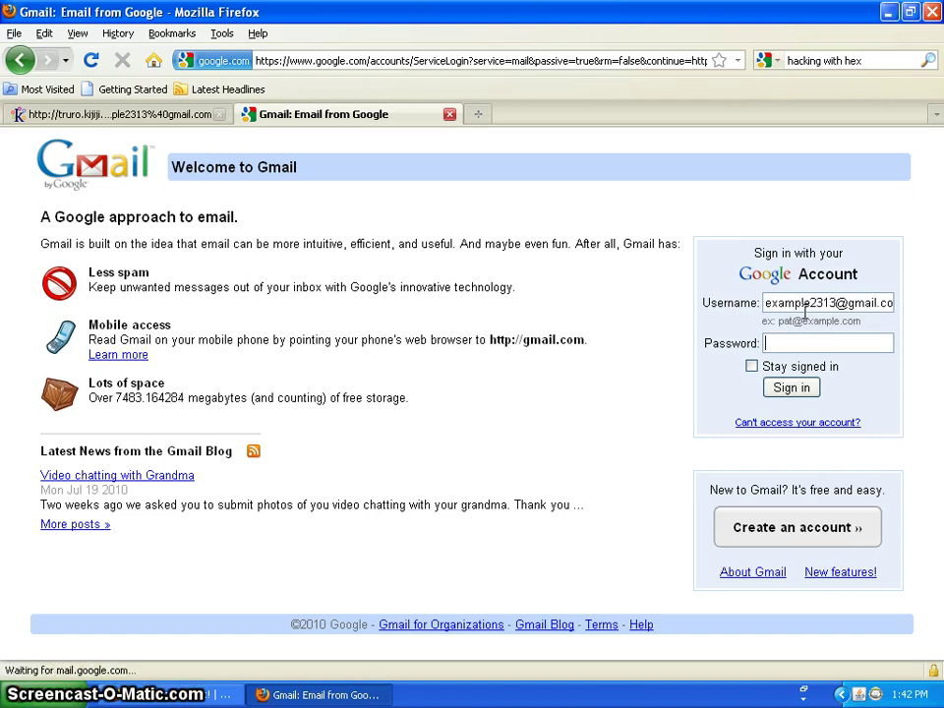
pyautogui.write('••••')
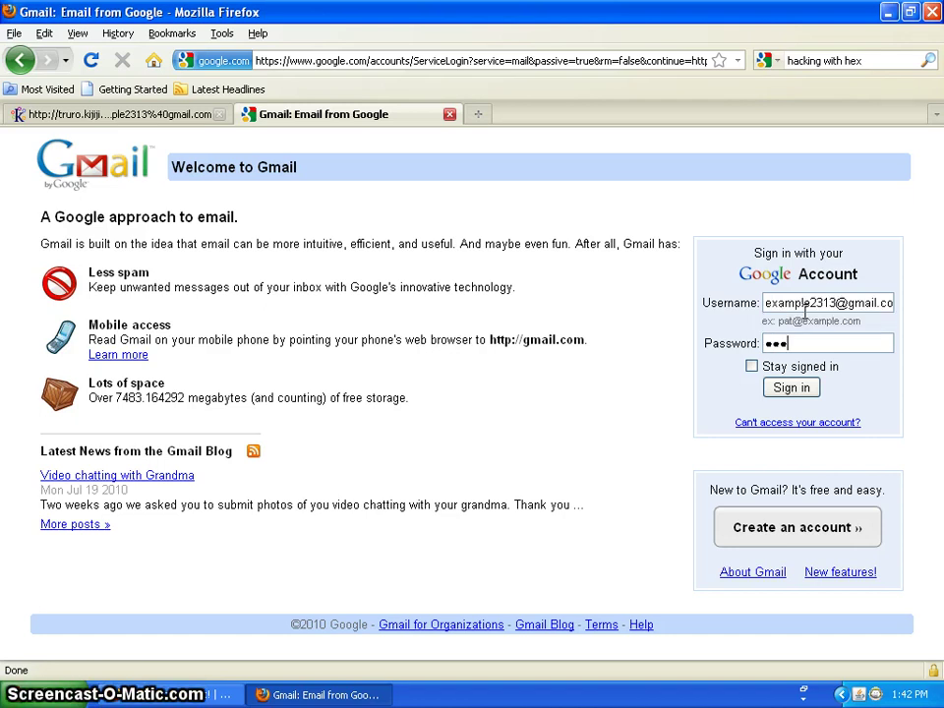
pyautogui.write('•')
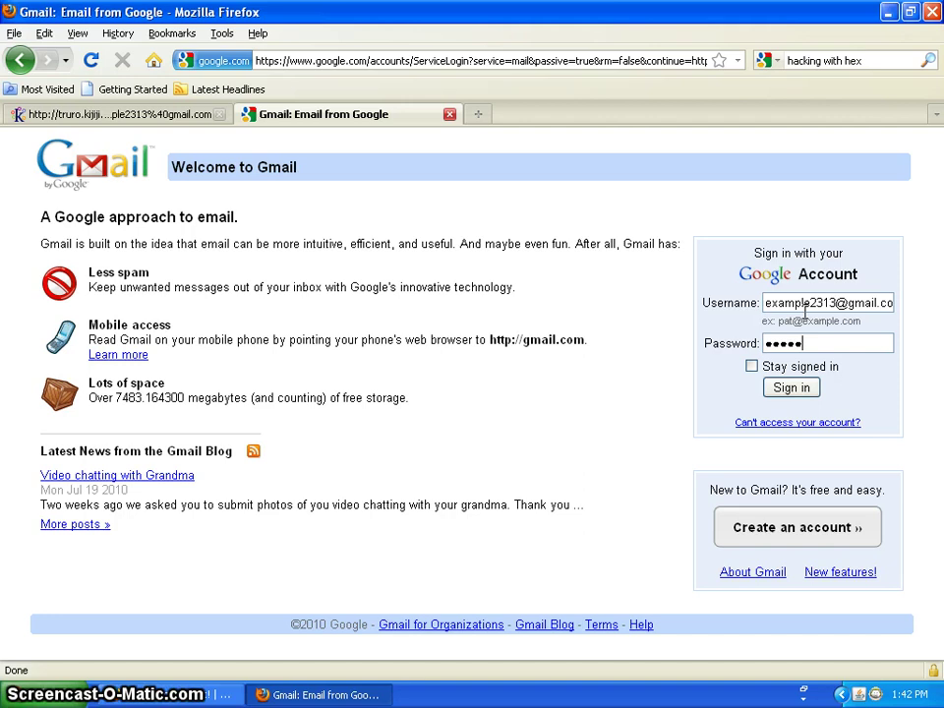
pyautogui.write('••')
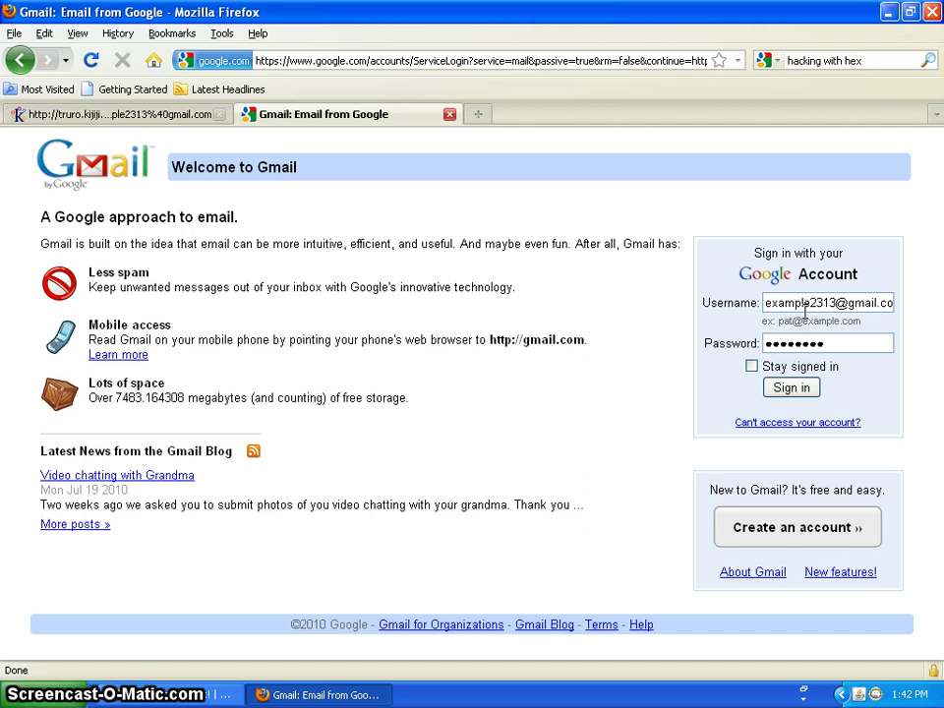
pyautogui.write('••')
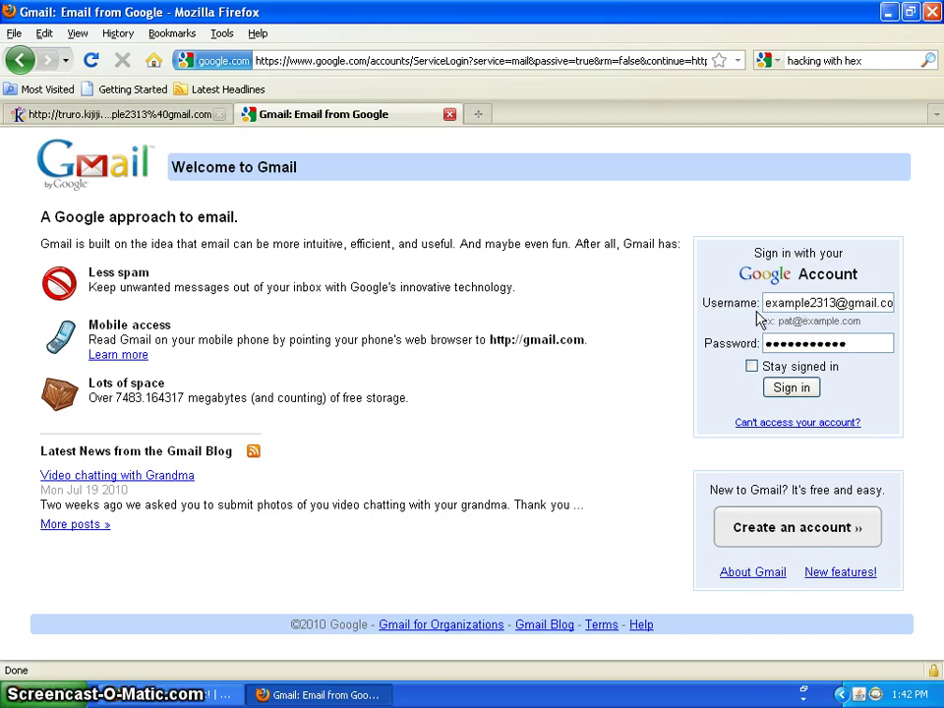
pyautogui.click(785, 387)
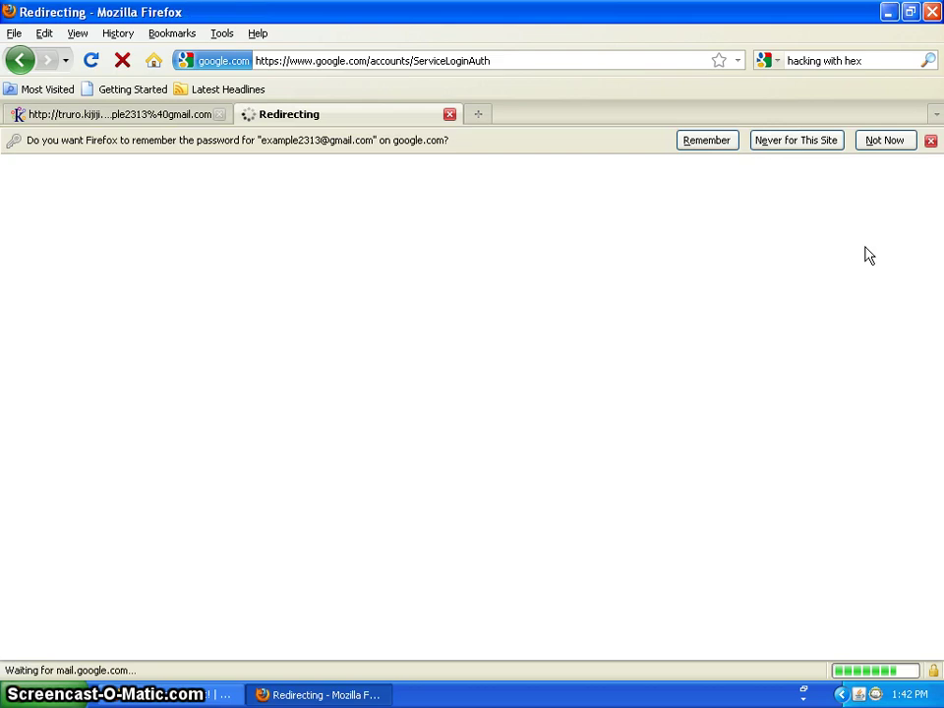
pyautogui.click(886, 141)
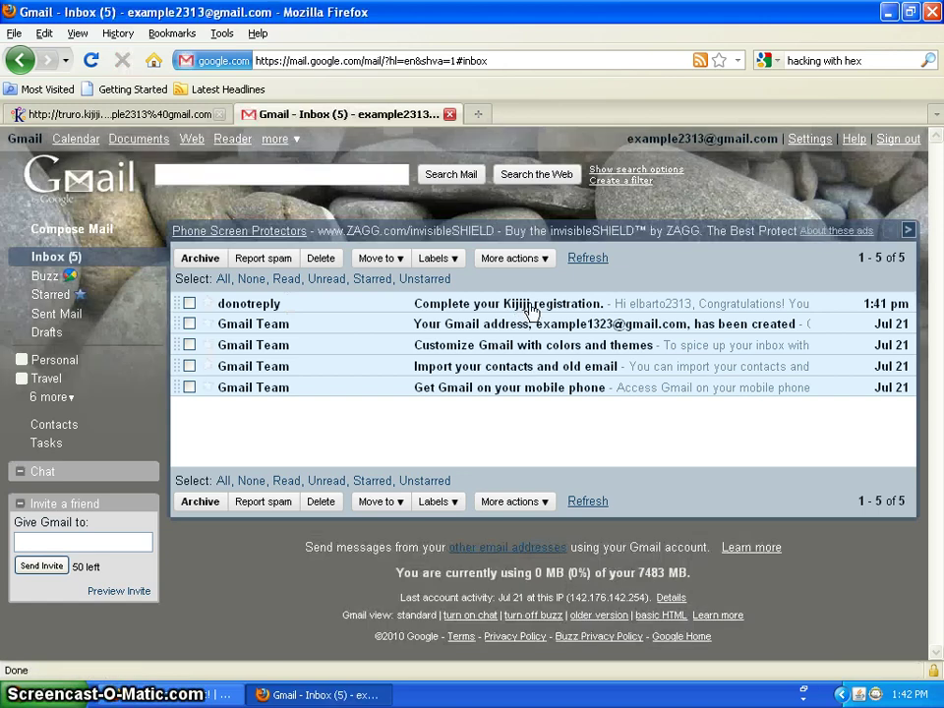
# Open the 'Complete your Kijiji registration' email and follow its confirm-email-address link.
pyautogui.click(532, 310)
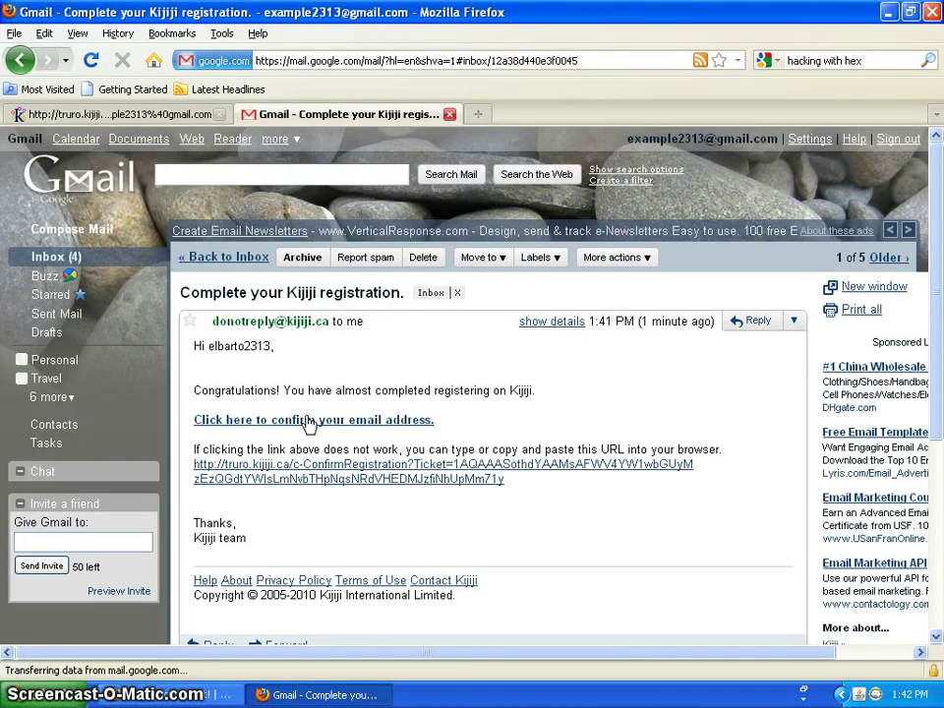
pyautogui.click(310, 421)
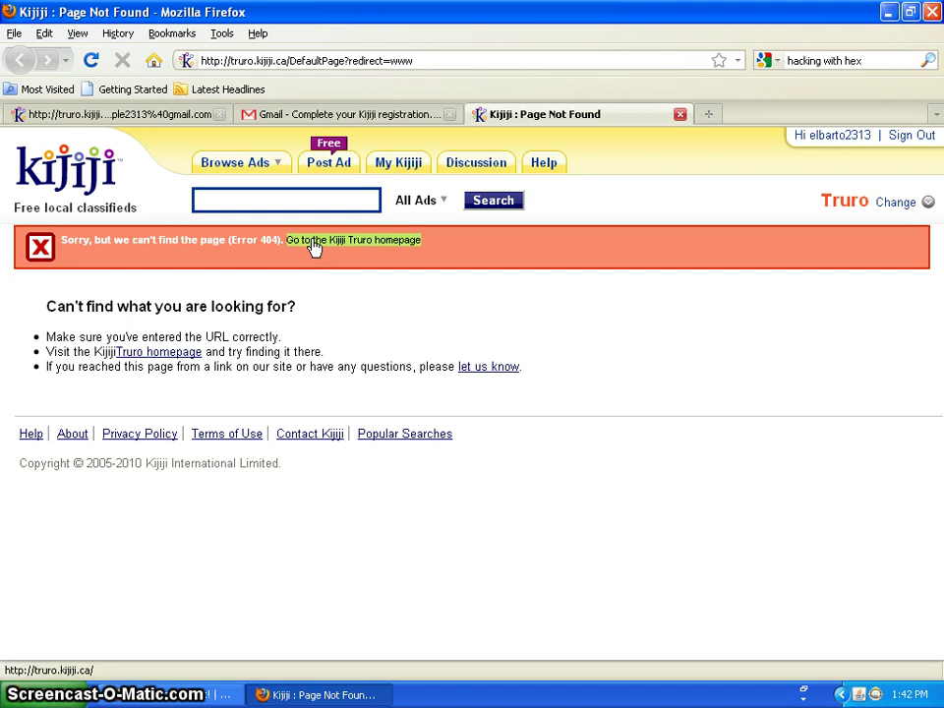
# Go from the Error 404 page to the signed-in Kijiji Truro homepage.
pyautogui.click(314, 247)
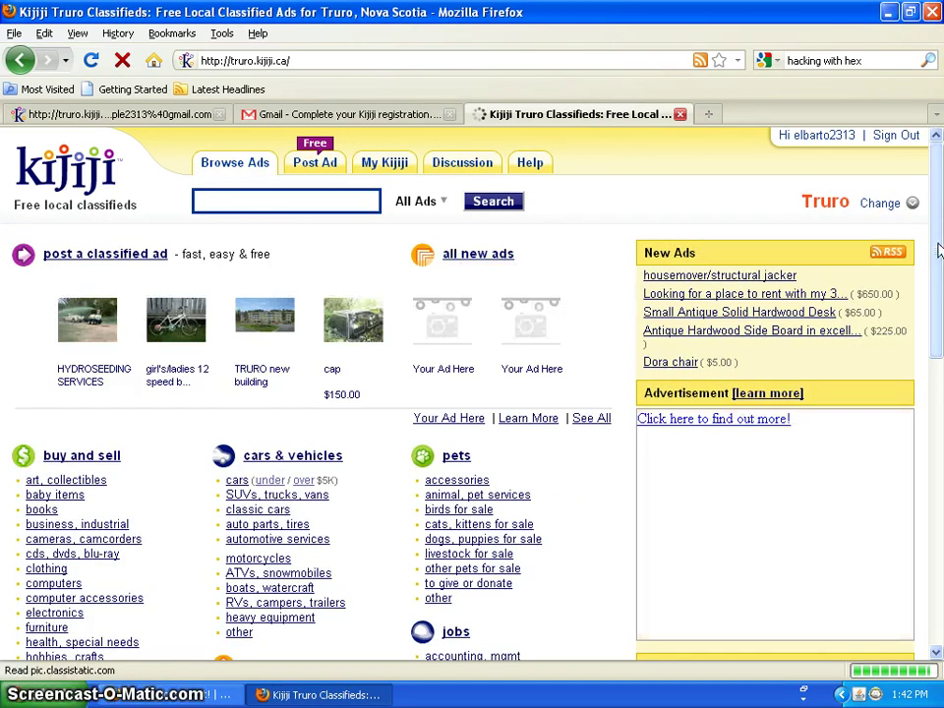
pyautogui.scroll(-7, 926, 344)
pyautogui.scroll(3, 930, 325)
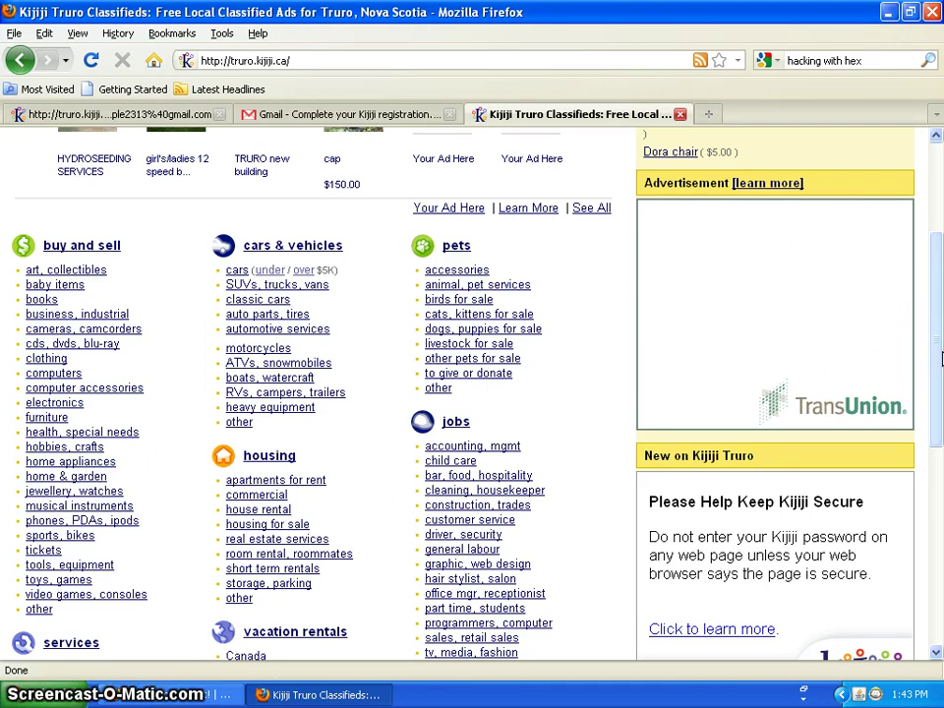
pyautogui.scroll(4, 941, 359)
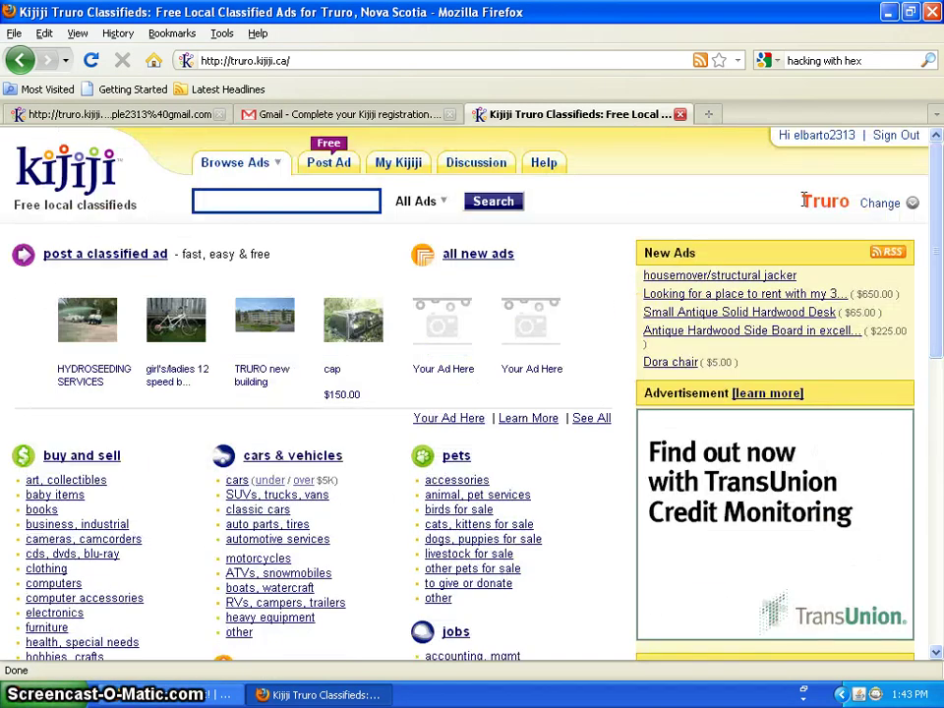